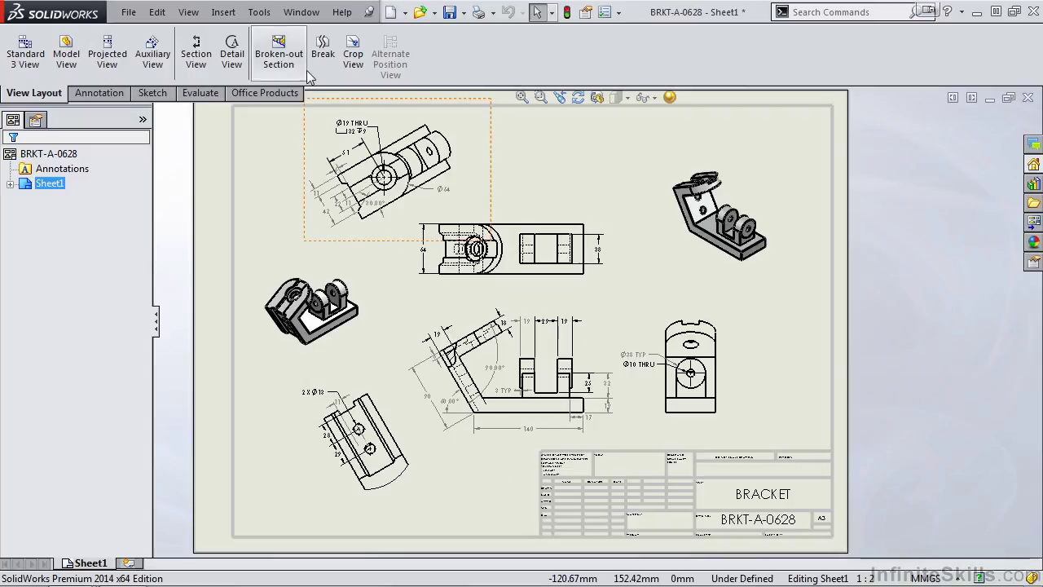
Tile the BRKT-A-0628 drawing and Angle Bracket part vertically, hiding the drawing's FeatureManager tree.
{"action": "left_click", "coordinate": [308, 15]}
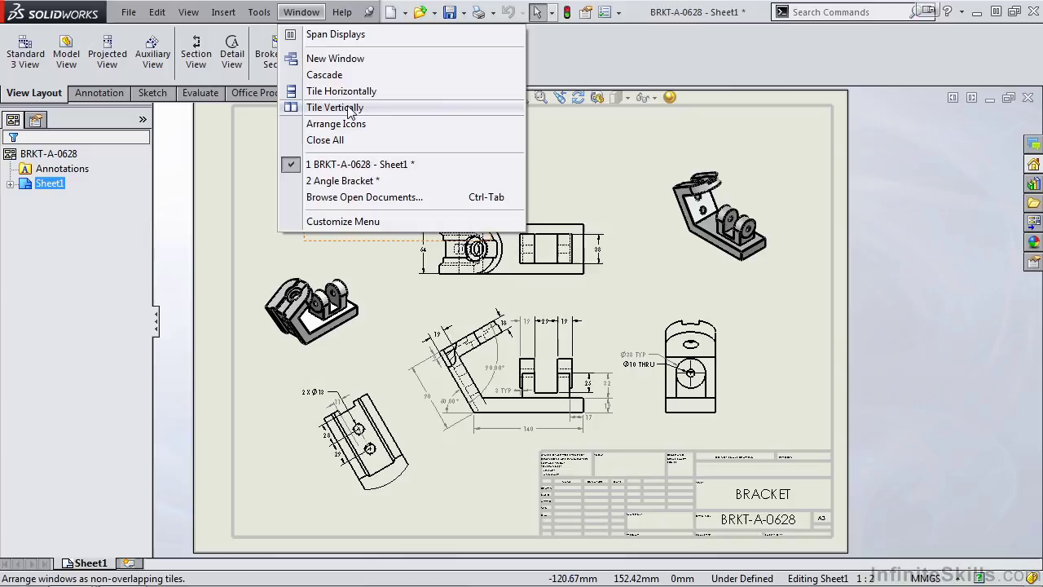
{"action": "left_click", "coordinate": [348, 111]}
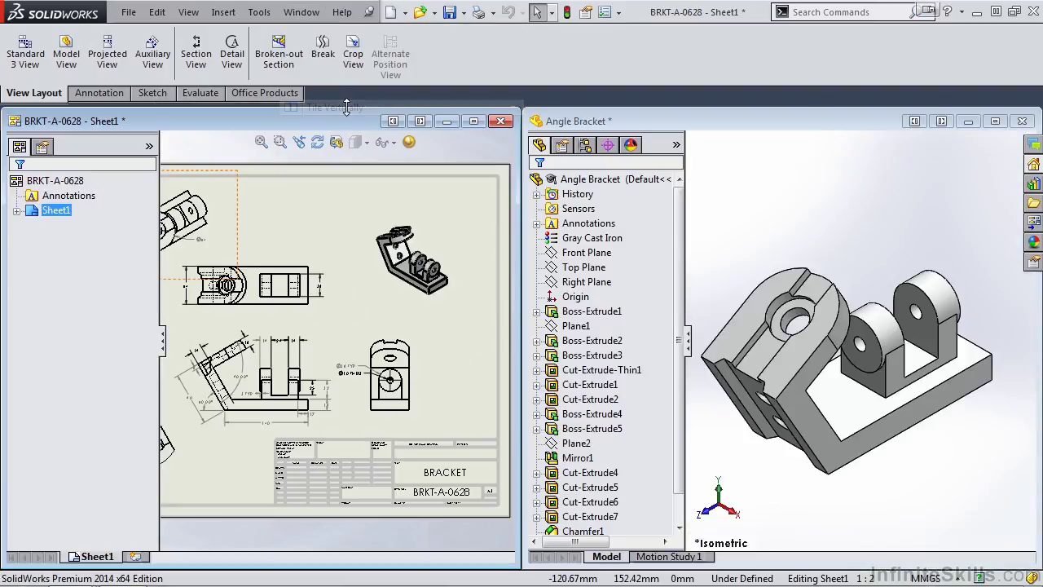
{"action": "left_click", "coordinate": [162, 342]}
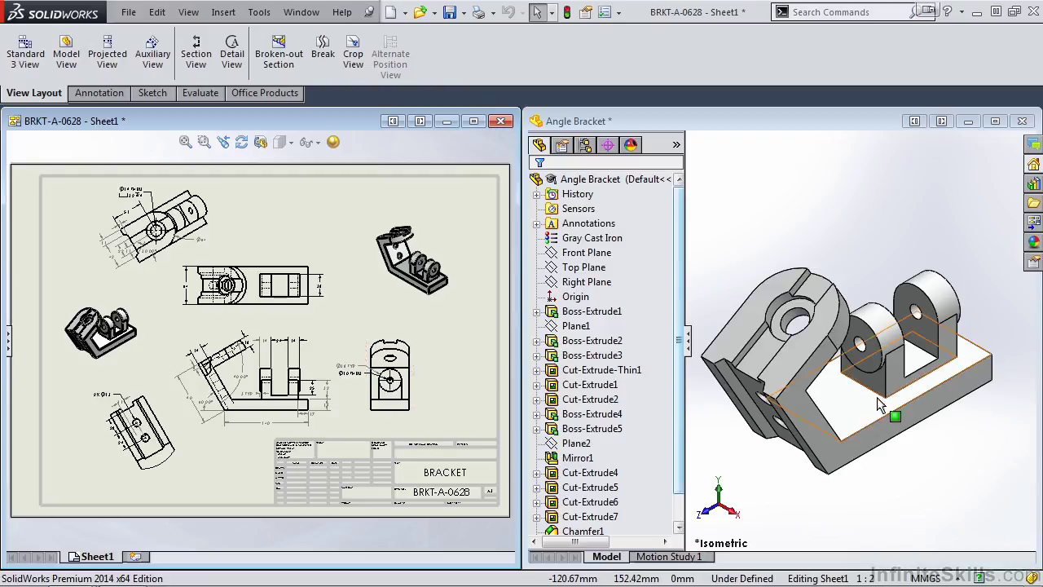
Change the Angle Bracket's Ø10 THRU hole dimension to 19 mm.
{"action": "left_click", "coordinate": [918, 316]}
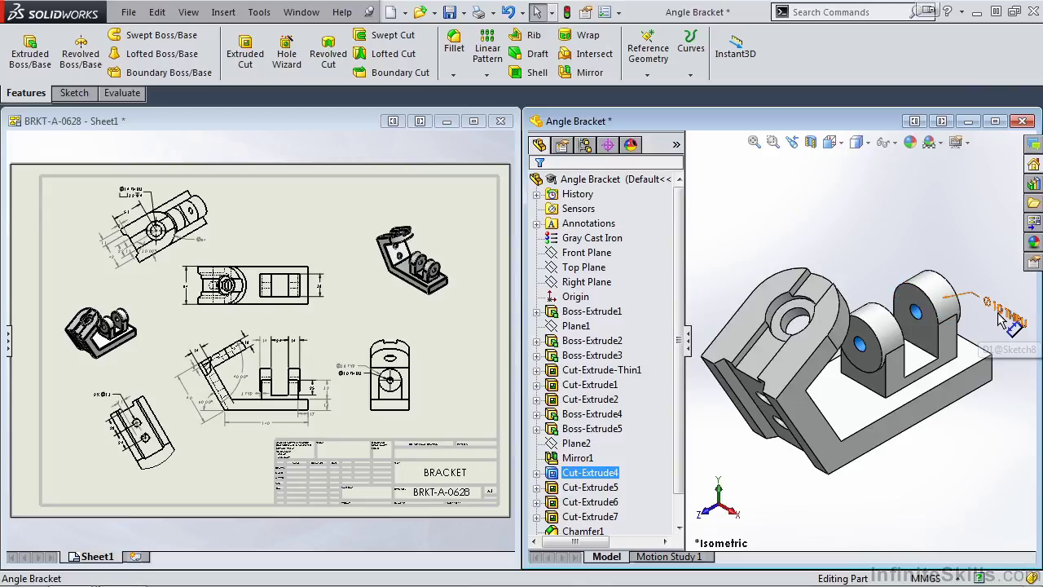
{"action": "scroll", "coordinate": [259, 339], "scroll_direction": "down", "scroll_amount": 3}
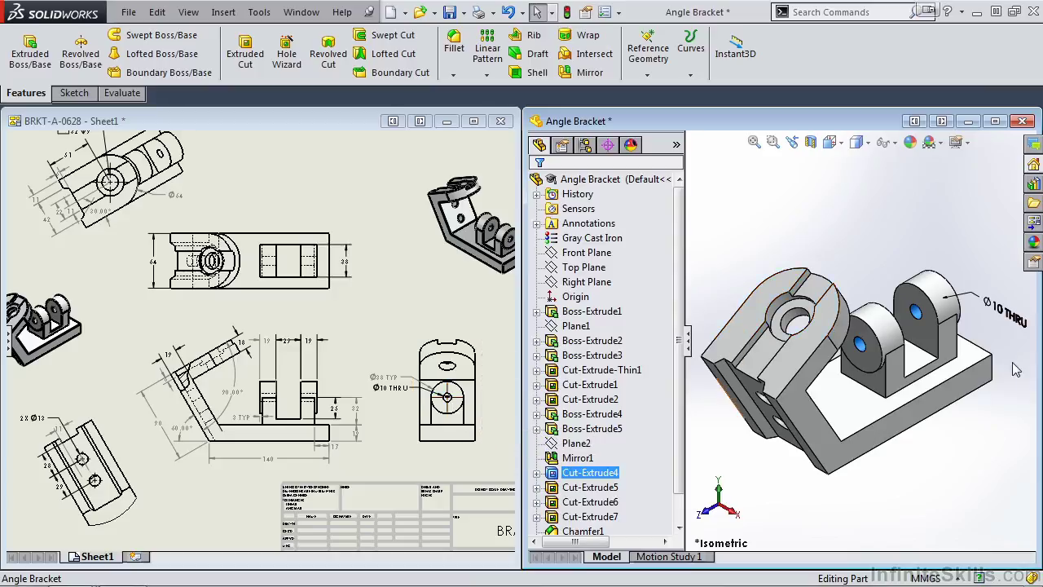
{"action": "left_click", "coordinate": [994, 305]}
{"action": "double_click", "coordinate": [994, 305]}
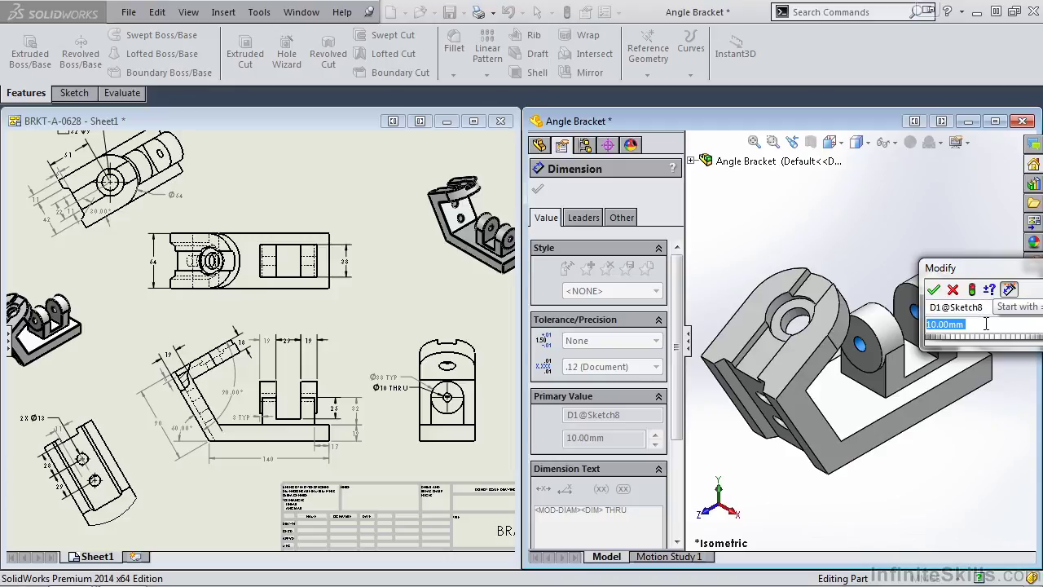
{"action": "type", "text": "19"}
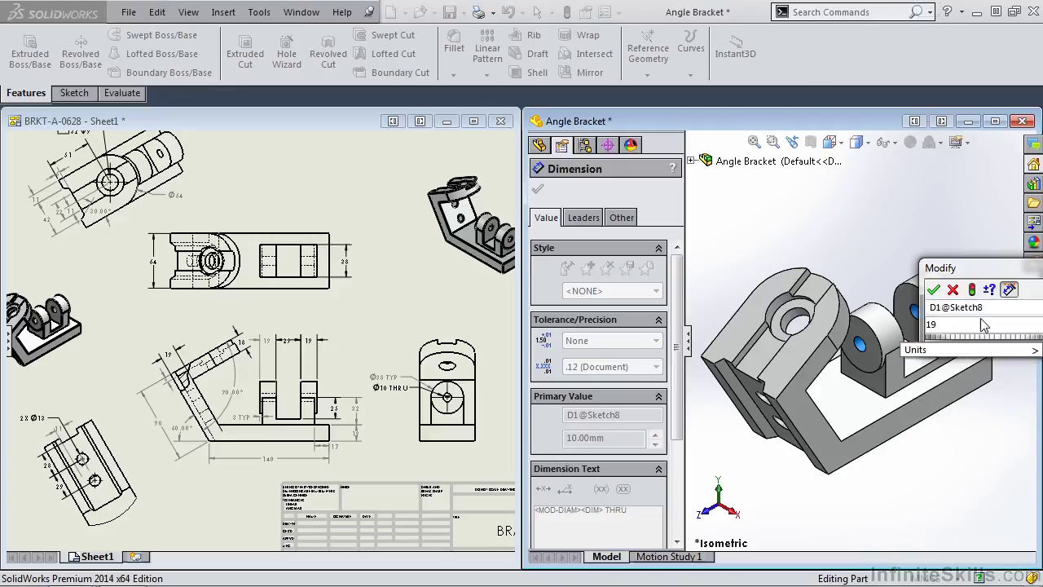
{"action": "left_click", "coordinate": [934, 290]}
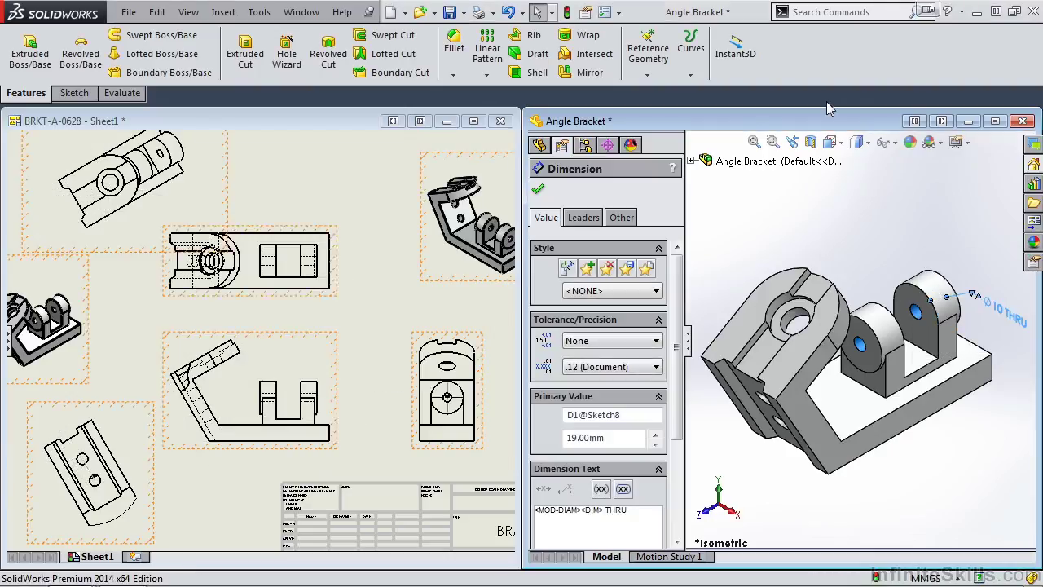
Exit the dimension edit and drag the part onto the drawing so its callout reads Ø19 THRU.
{"action": "key", "text": "Escape"}
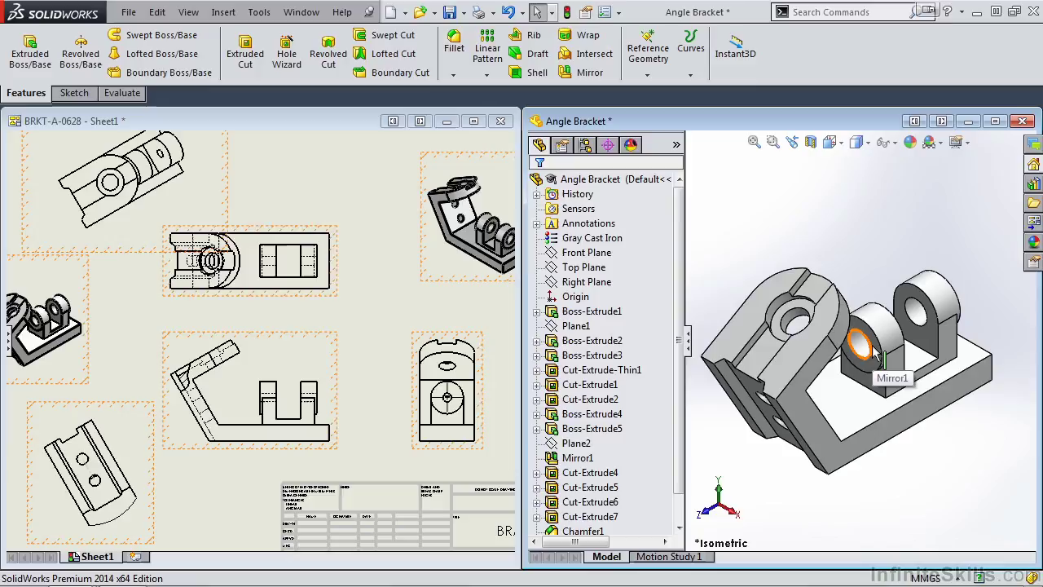
{"action": "left_click_drag", "start_coordinate": [880, 358], "coordinate": [395, 308]}
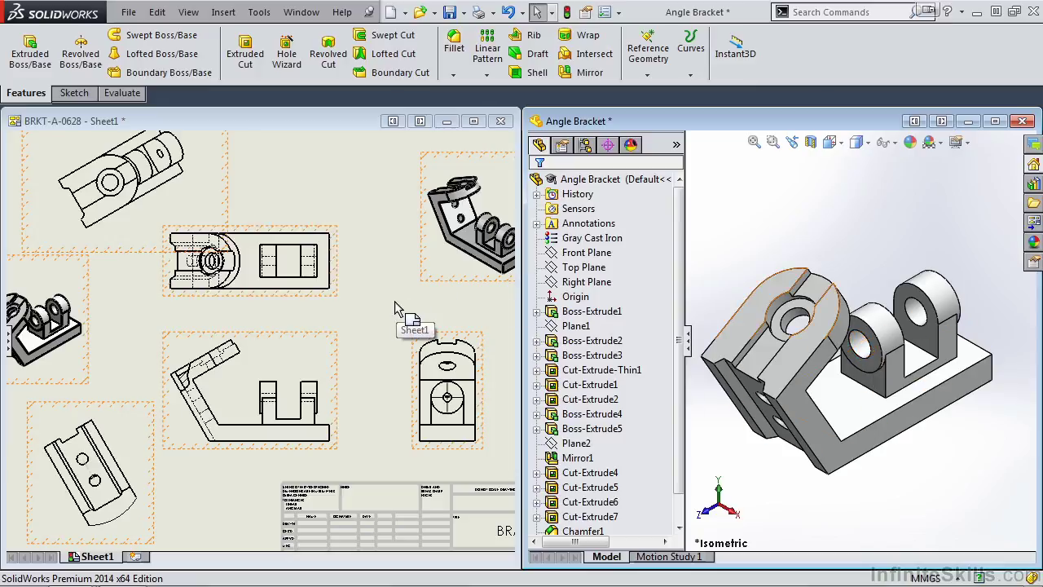
{"action": "left_click_drag", "start_coordinate": [391, 307], "coordinate": [361, 463]}
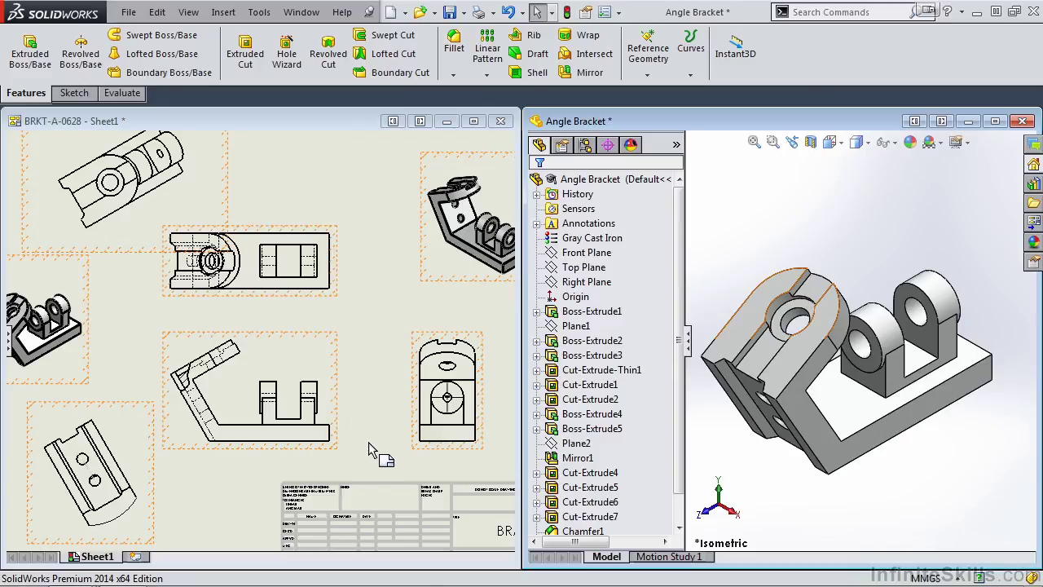
{"action": "left_click_drag", "start_coordinate": [360, 466], "coordinate": [370, 460]}
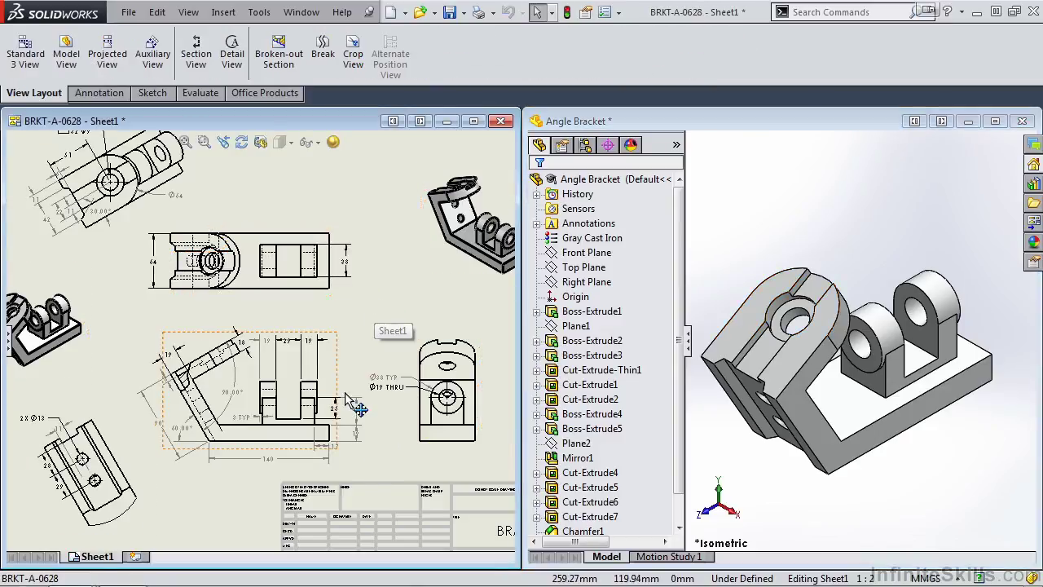
{"action": "mouse_move", "coordinate": [374, 303]}
{"action": "left_mouse_down"}
{"action": "mouse_move", "coordinate": [373, 421]}
{"action": "mouse_move", "coordinate": [387, 431]}
{"action": "left_mouse_up"}
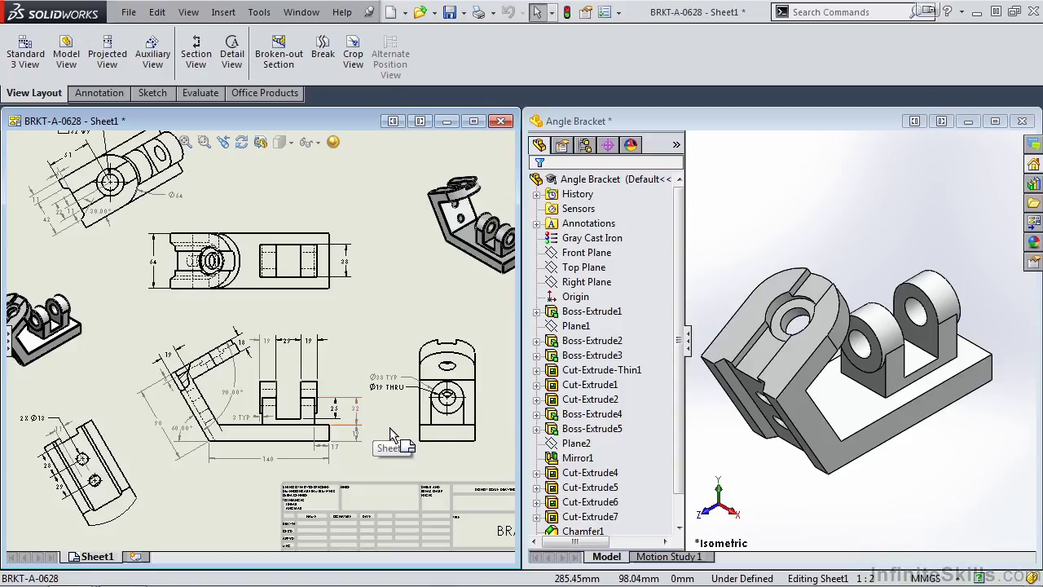
{"action": "left_click_drag", "start_coordinate": [386, 432], "coordinate": [391, 437]}
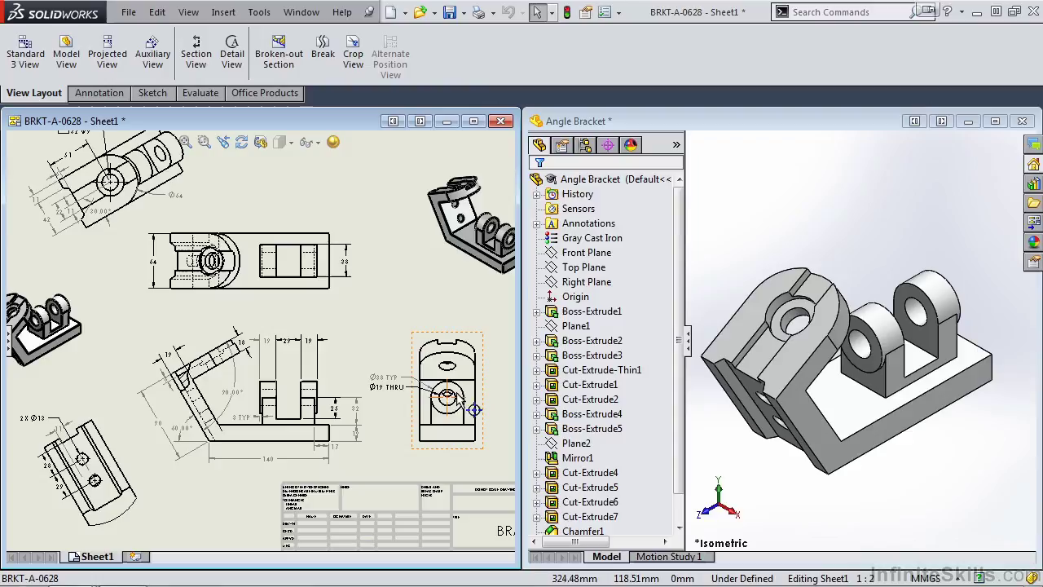